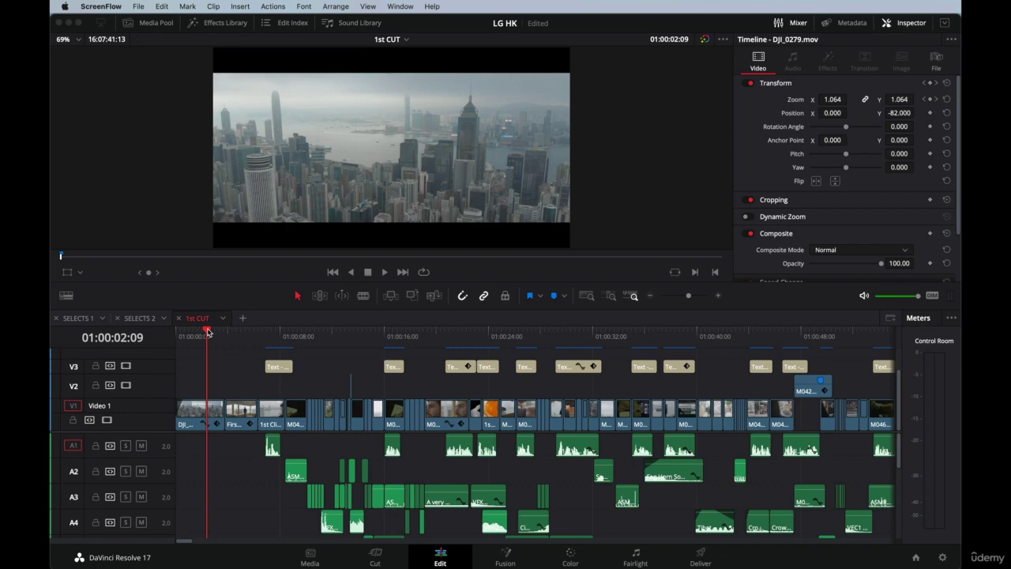
Close the SELECTS 1 and SELECTS 2 timelines.
{"action": "left_click", "coordinate": [156, 24]}
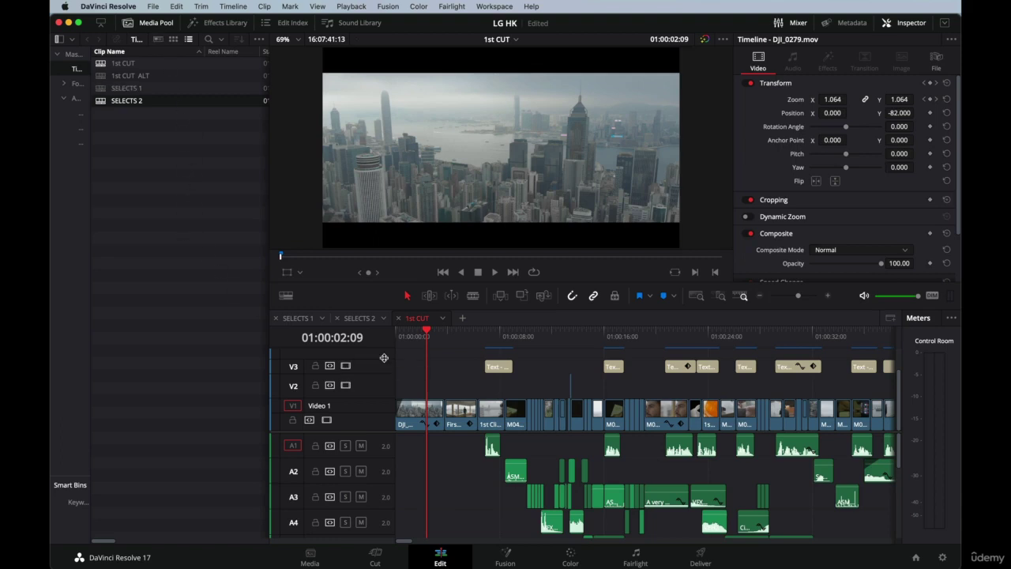
{"action": "left_click", "coordinate": [277, 318]}
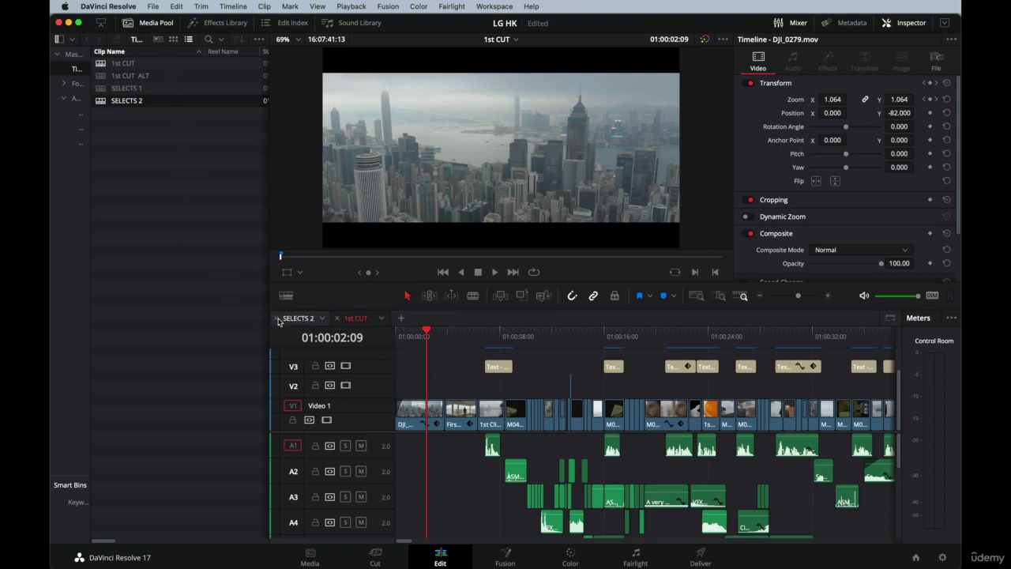
{"action": "left_click", "coordinate": [276, 319]}
Duplicate the 1st CUT timeline, rename the copy 'CLEAN', and open it.
{"action": "left_click", "coordinate": [125, 65]}
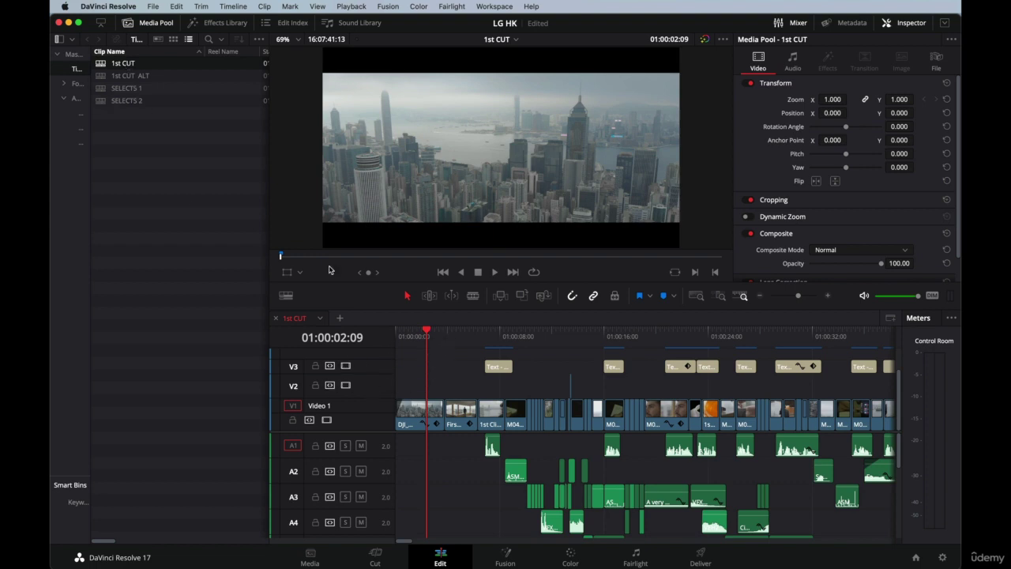
{"action": "right_click", "coordinate": [115, 65]}
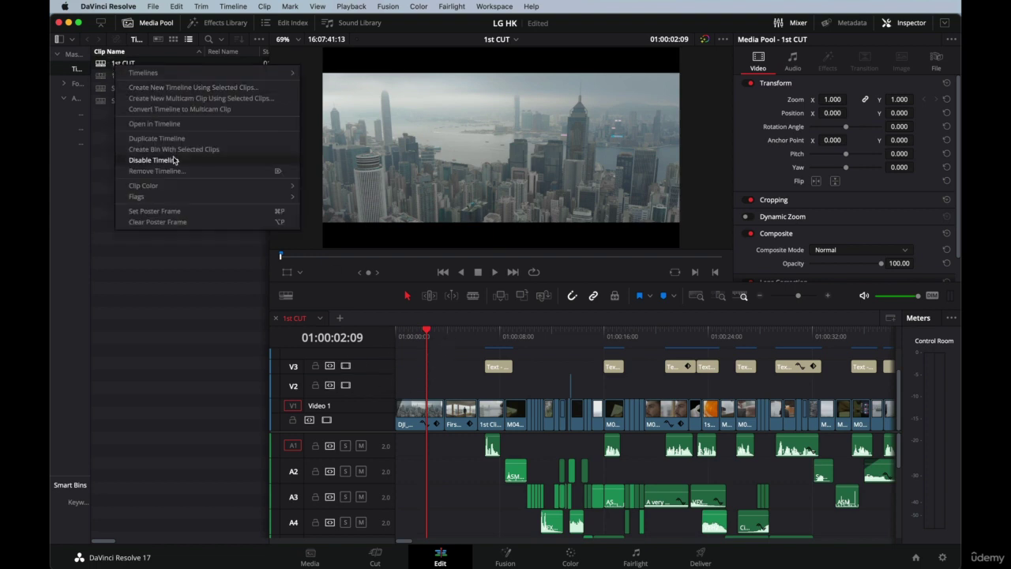
{"action": "left_click", "coordinate": [157, 139]}
{"action": "left_click", "coordinate": [154, 87]}
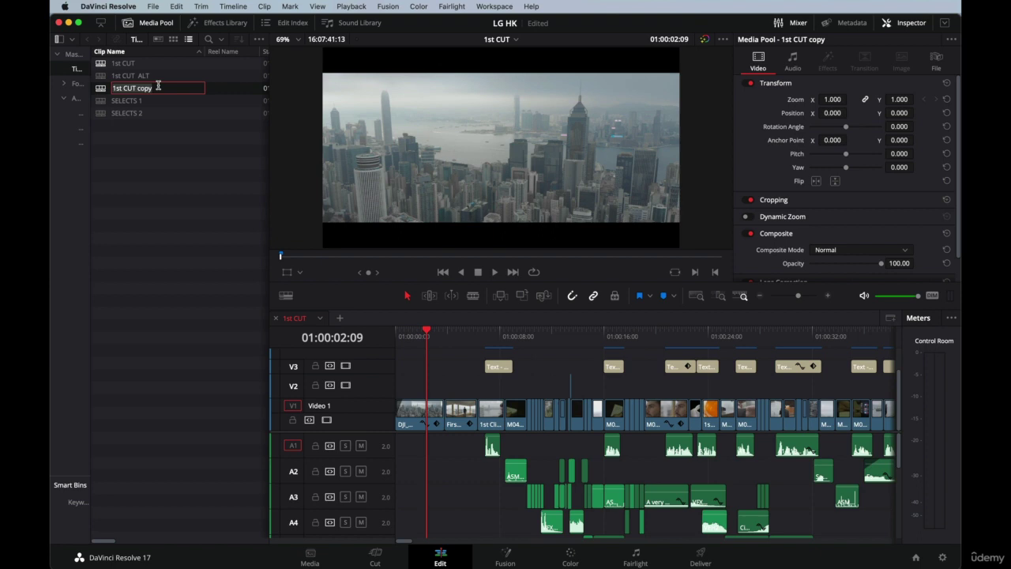
{"action": "key", "text": "BackSpace"}
{"action": "type", "text": "CLEAN"}
{"action": "left_click", "coordinate": [152, 215]}
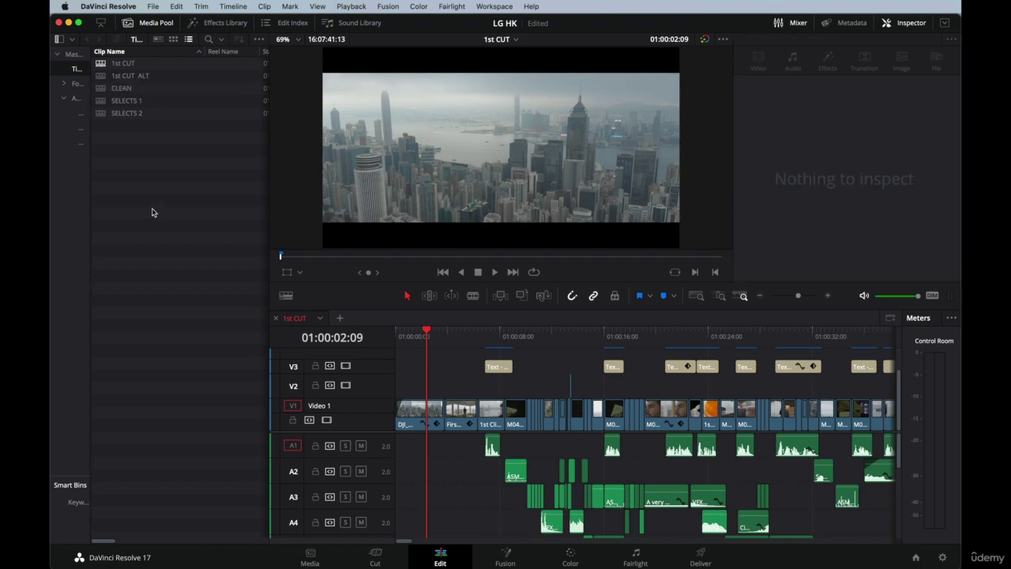
{"action": "left_click", "coordinate": [126, 87]}
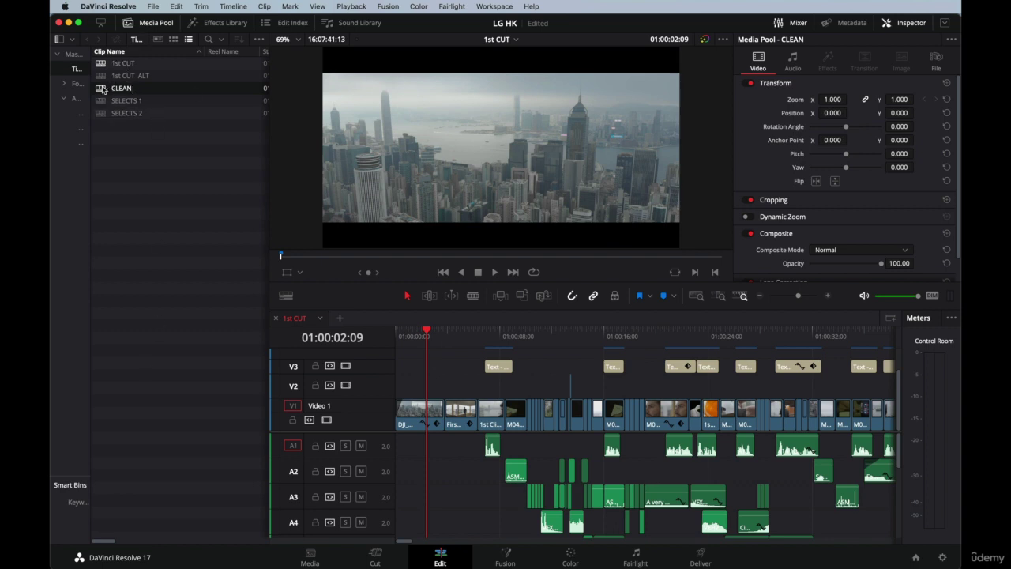
{"action": "double_click", "coordinate": [102, 89]}
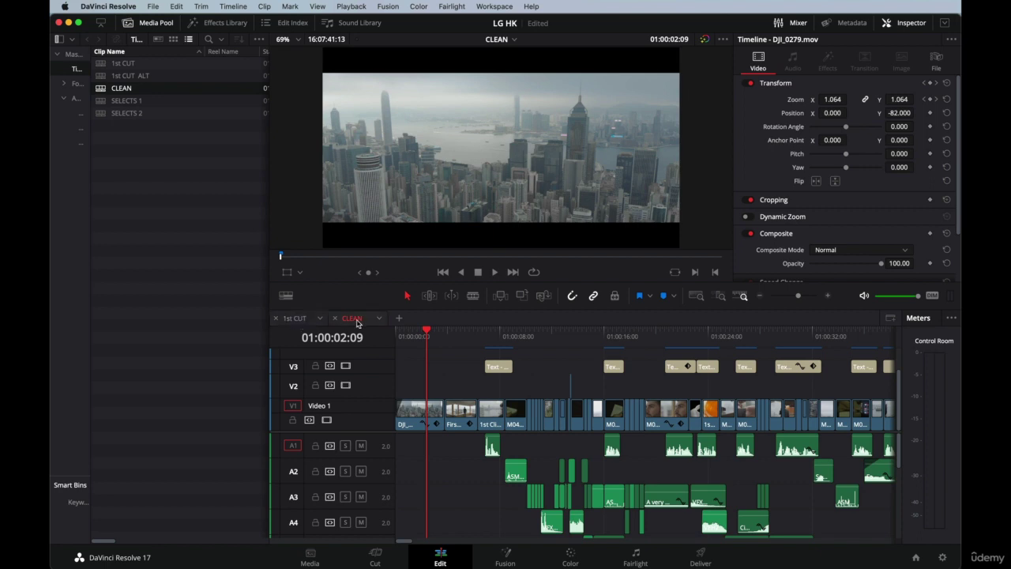
Hide the Media Pool and close the 1st CUT timeline, leaving only CLEAN open.
{"action": "left_click", "coordinate": [128, 23]}
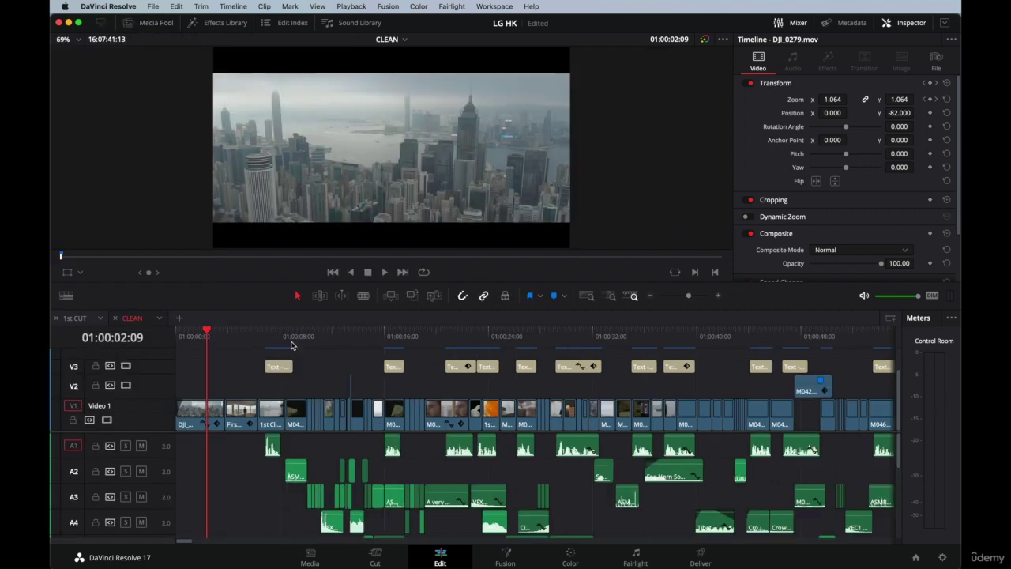
{"action": "left_click", "coordinate": [65, 318]}
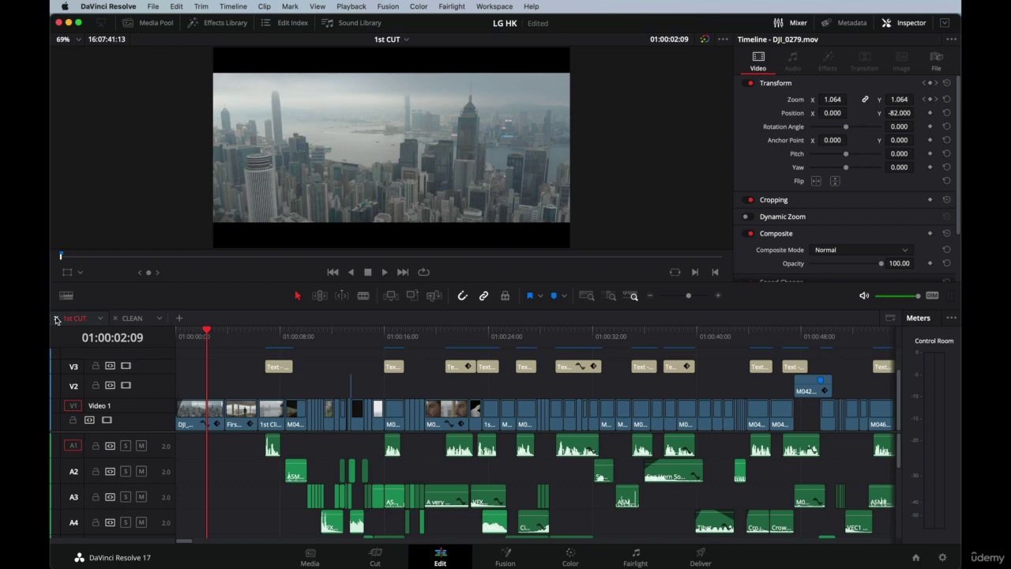
{"action": "left_click", "coordinate": [56, 320]}
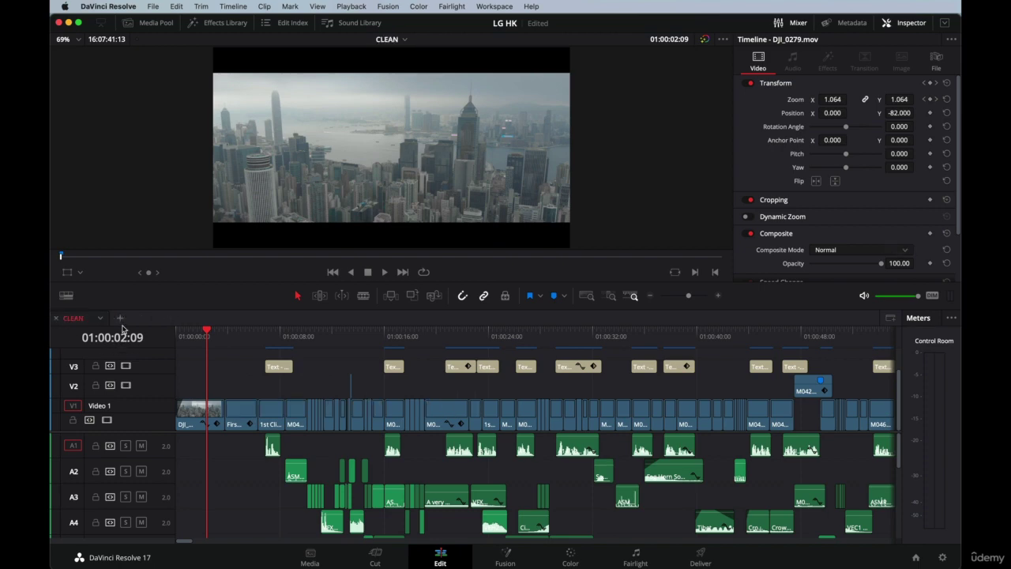
Zoom out on the timeline and delete the first batch of stray clips.
{"action": "left_click", "coordinate": [205, 331]}
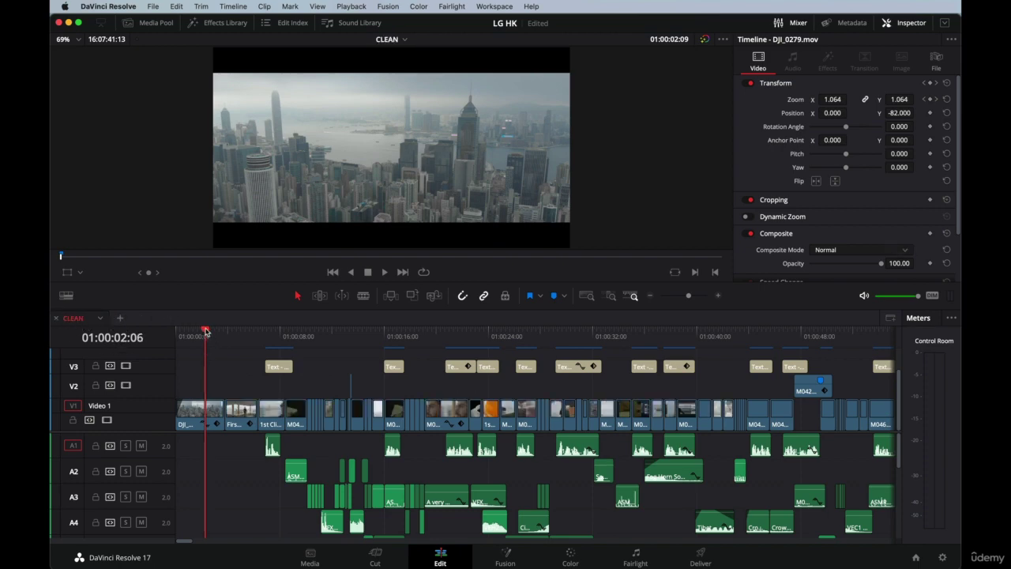
{"action": "key", "text": "super+minus"}
{"action": "key", "text": "super+minus"}
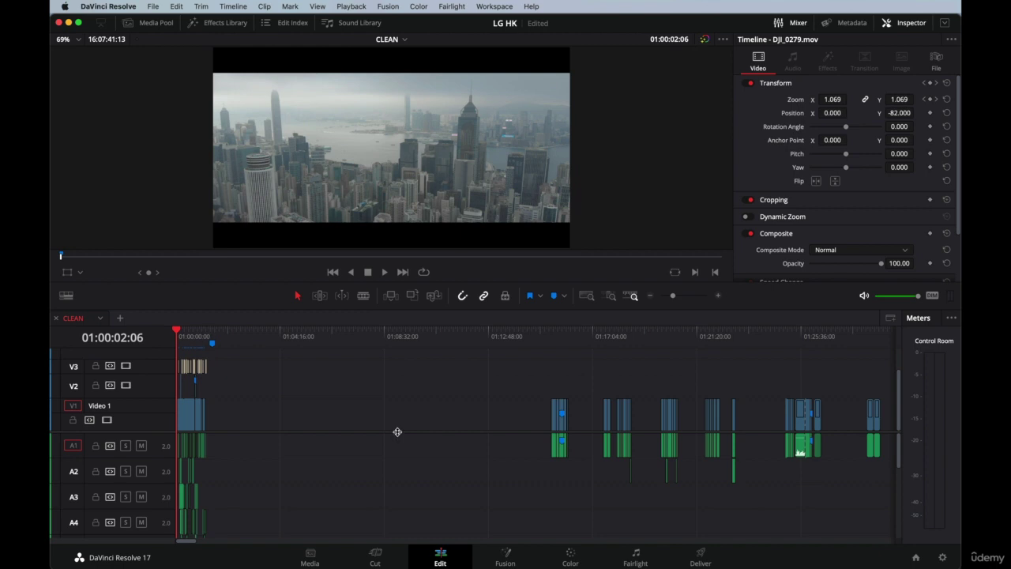
{"action": "scroll", "coordinate": [397, 432], "scroll_direction": "right", "scroll_amount": 2}
{"action": "scroll", "coordinate": [398, 432], "scroll_direction": "right", "scroll_amount": 2}
{"action": "left_click_drag", "start_coordinate": [277, 385], "coordinate": [756, 425]}
{"action": "key", "text": "Delete"}
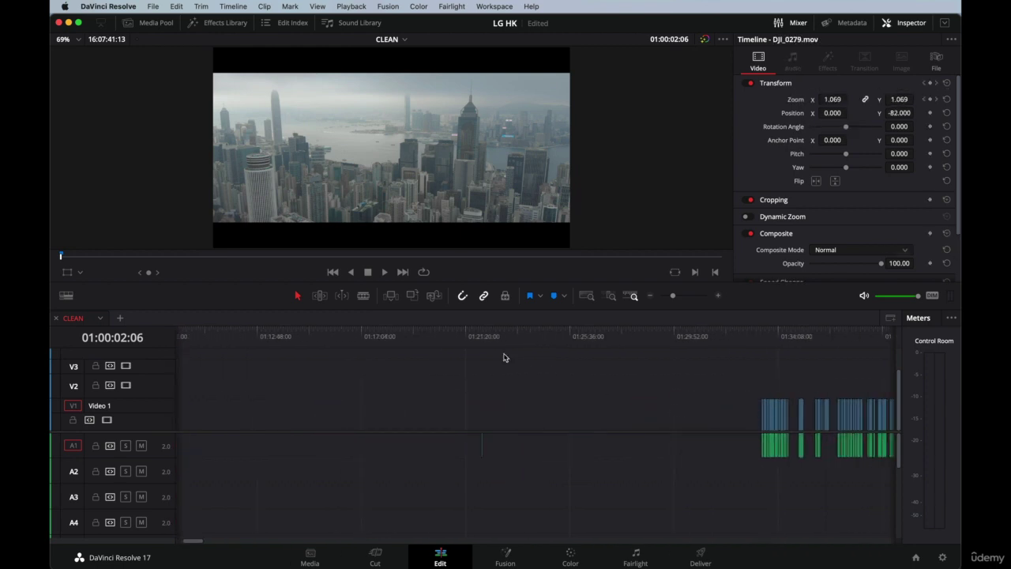
Fit the edit in view and delete the leftover clips past the main edit.
{"action": "left_click_drag", "start_coordinate": [531, 449], "coordinate": [447, 451]}
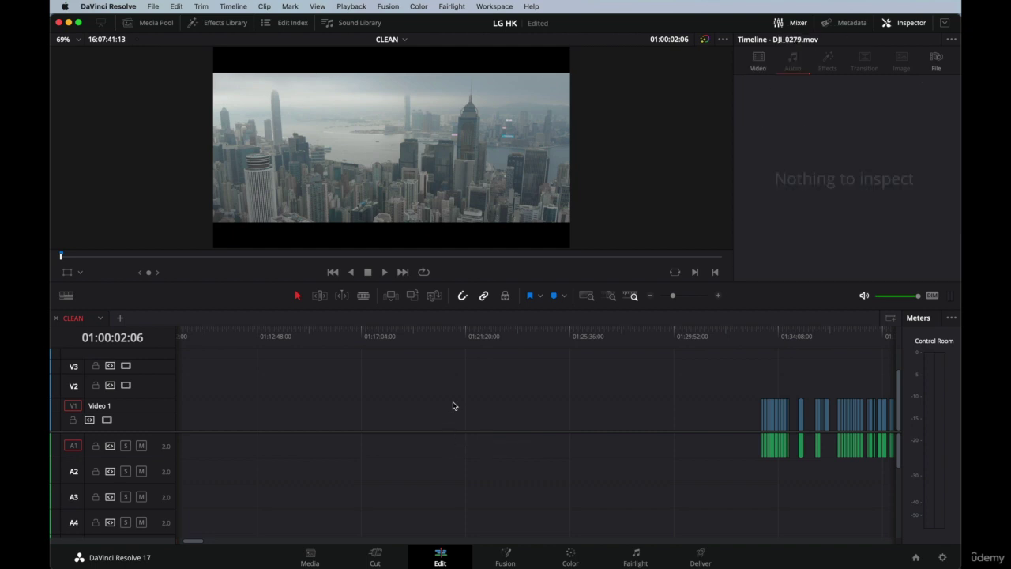
{"action": "scroll", "coordinate": [452, 405], "scroll_direction": "right", "scroll_amount": 3}
{"action": "scroll", "coordinate": [453, 405], "scroll_direction": "right", "scroll_amount": 5}
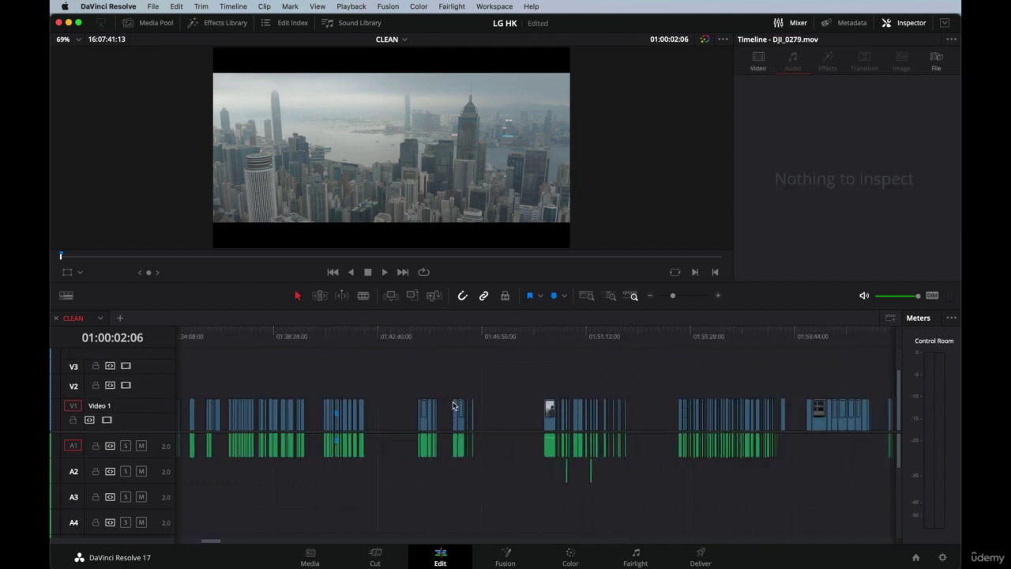
{"action": "key", "text": "shift+z"}
{"action": "left_click_drag", "start_coordinate": [605, 412], "coordinate": [330, 514]}
{"action": "key", "text": "Delete"}
Delete the stray audio clips on tracks A9–A11.
{"action": "scroll", "coordinate": [261, 486], "scroll_direction": "down", "scroll_amount": 1}
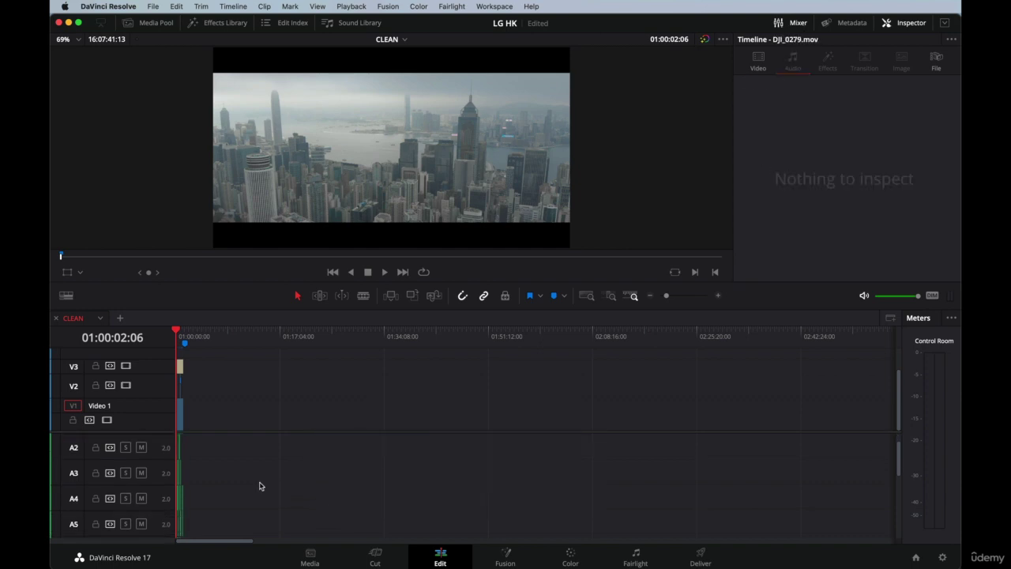
{"action": "scroll", "coordinate": [260, 483], "scroll_direction": "down", "scroll_amount": 6}
{"action": "left_click_drag", "start_coordinate": [247, 501], "coordinate": [196, 451]}
{"action": "key", "text": "Delete"}
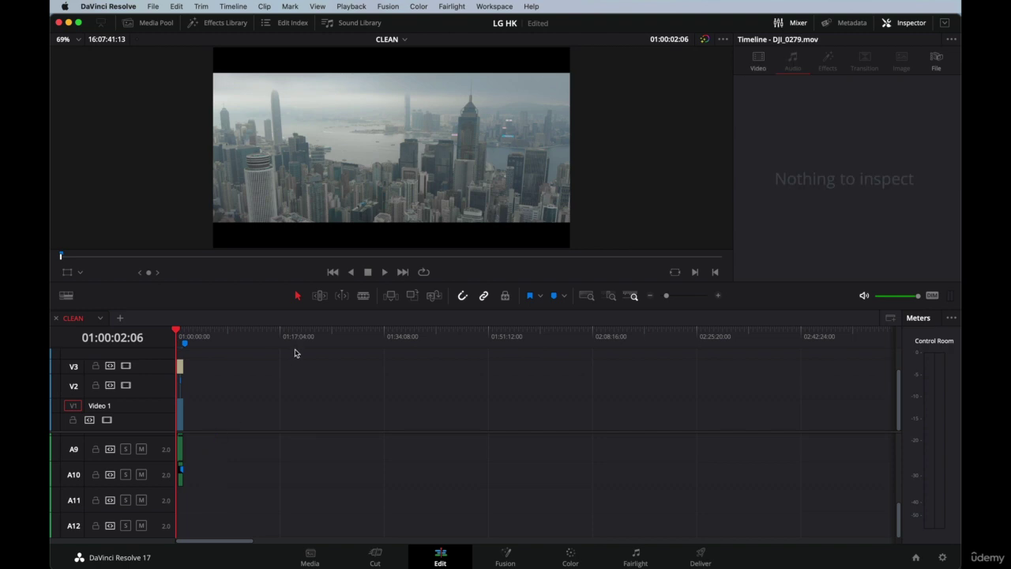
Return the view to the main edit and save the LG HK project.
{"action": "left_click", "coordinate": [293, 346]}
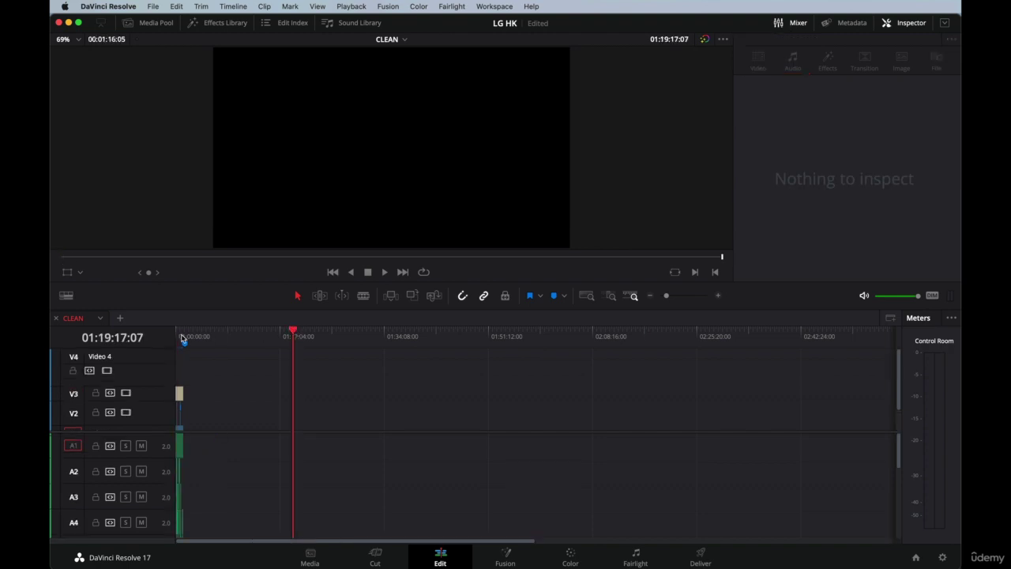
{"action": "left_click", "coordinate": [181, 337]}
{"action": "scroll", "coordinate": [181, 337], "scroll_direction": "up", "scroll_amount": 10}
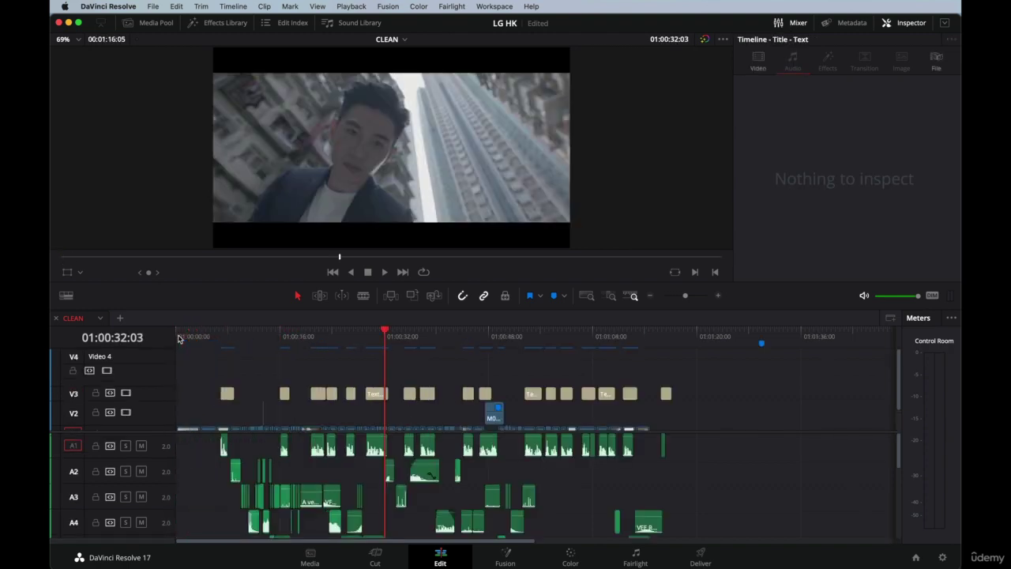
{"action": "scroll", "coordinate": [483, 396], "scroll_direction": "down", "scroll_amount": 2}
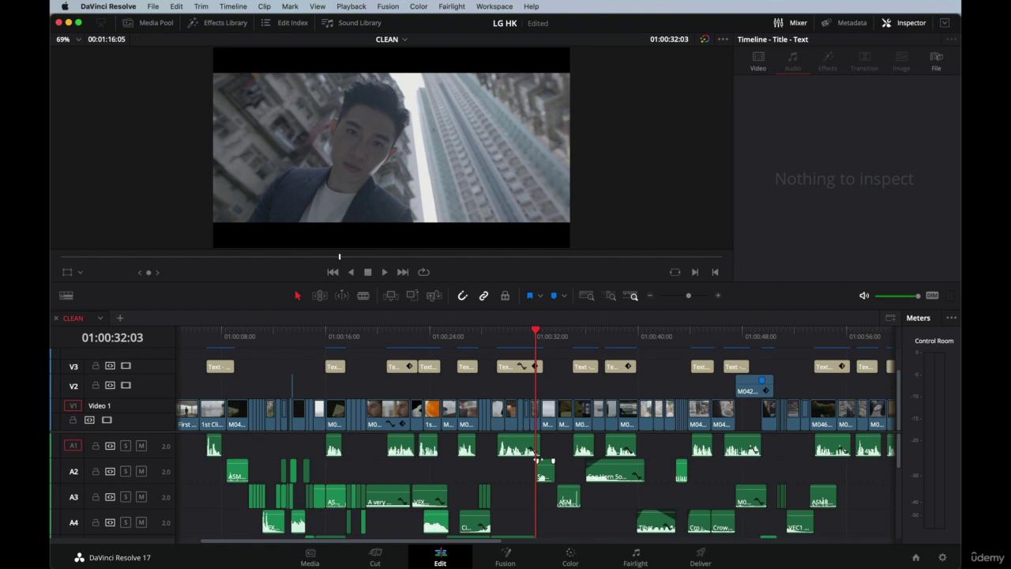
{"action": "left_click", "coordinate": [148, 5]}
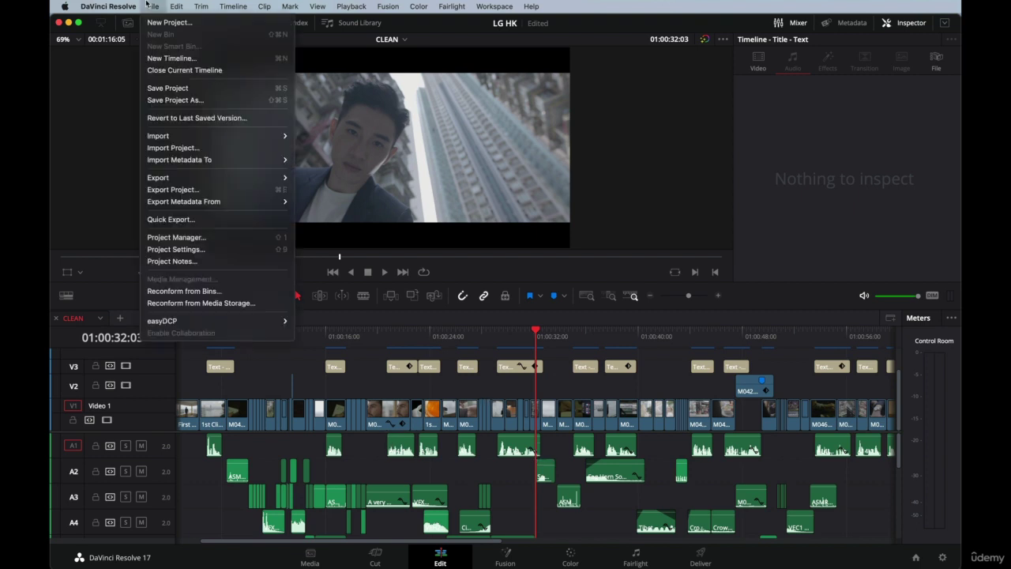
{"action": "left_click", "coordinate": [167, 88]}
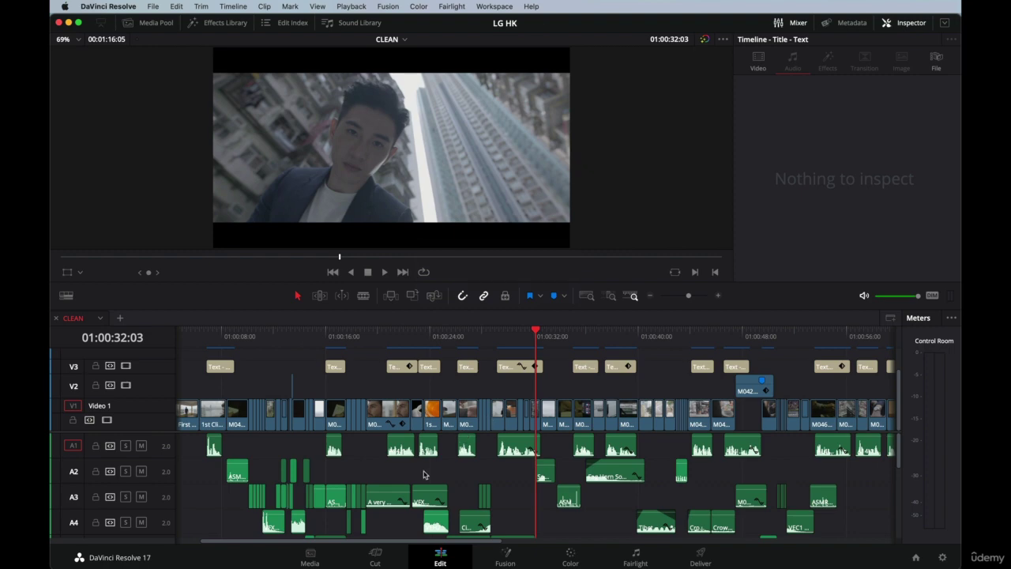
Switch to the Color page and select the CLEAN timeline's first clip for grading.
{"action": "left_click", "coordinate": [572, 558]}
{"action": "left_click", "coordinate": [99, 324]}
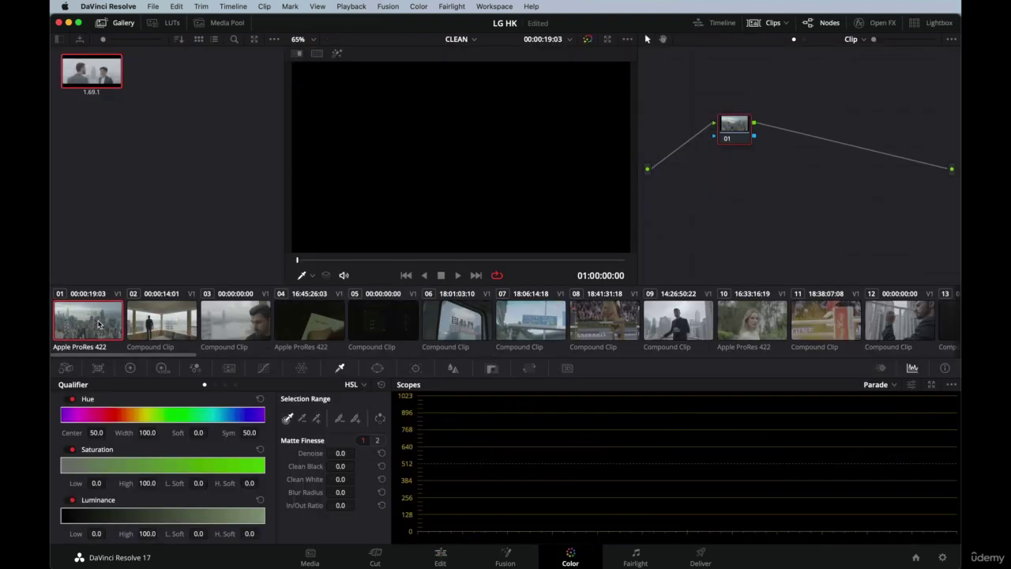